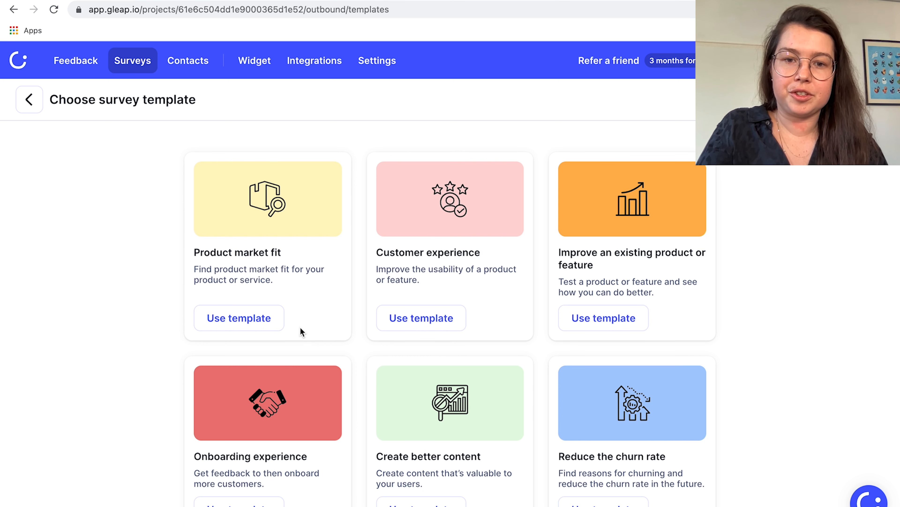
- Create a survey from the Custom Template and set its first question to "How easy to use do you find feature #1?"
scroll(318, 360, down, 6)
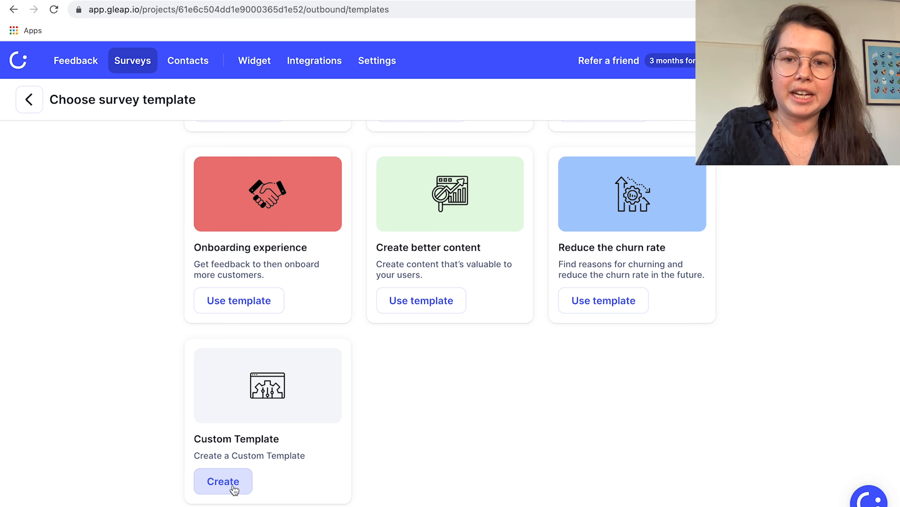
click(233, 485)
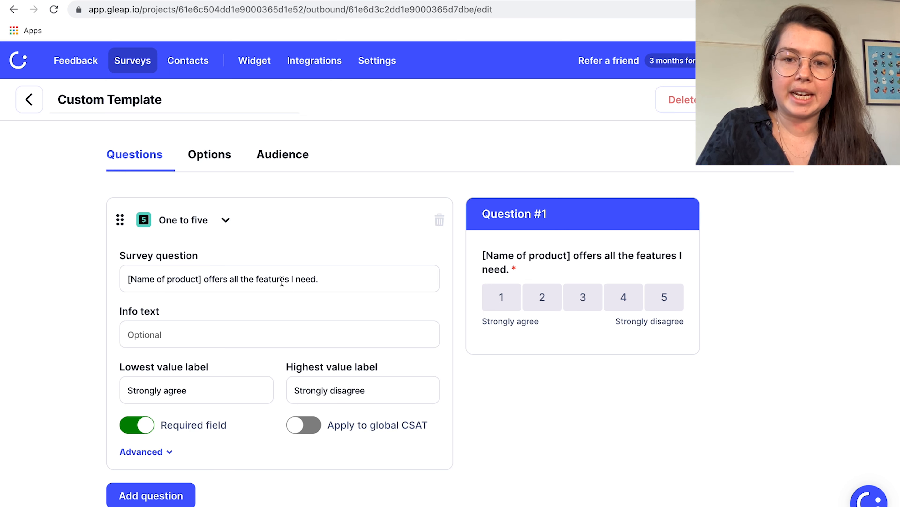
triple_click(282, 280)
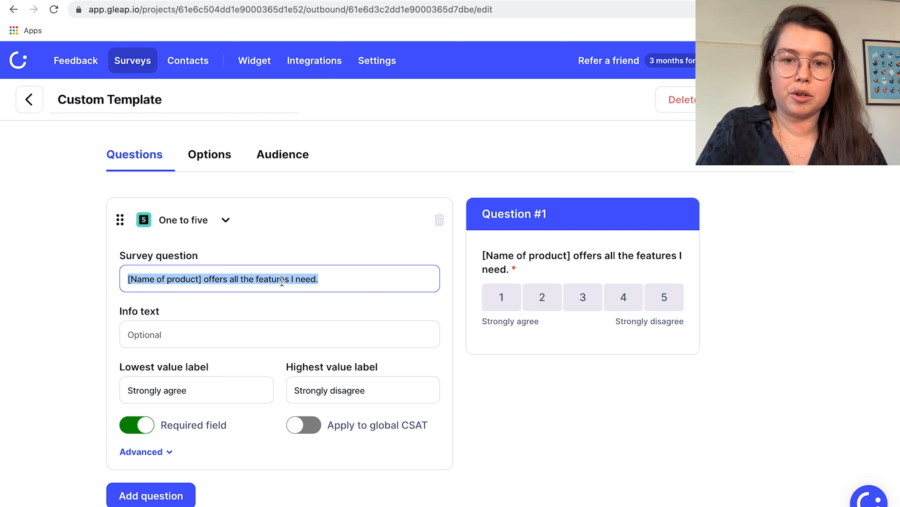
text(H)
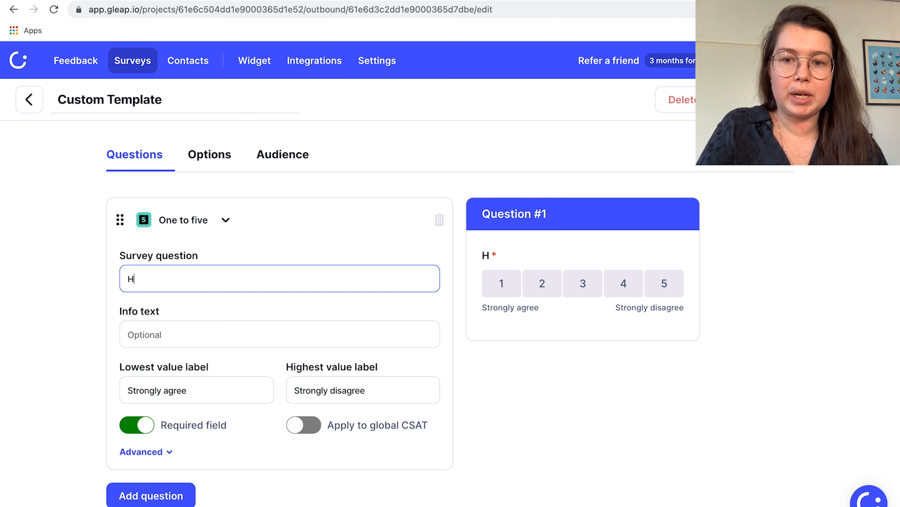
text(ow easy to us)
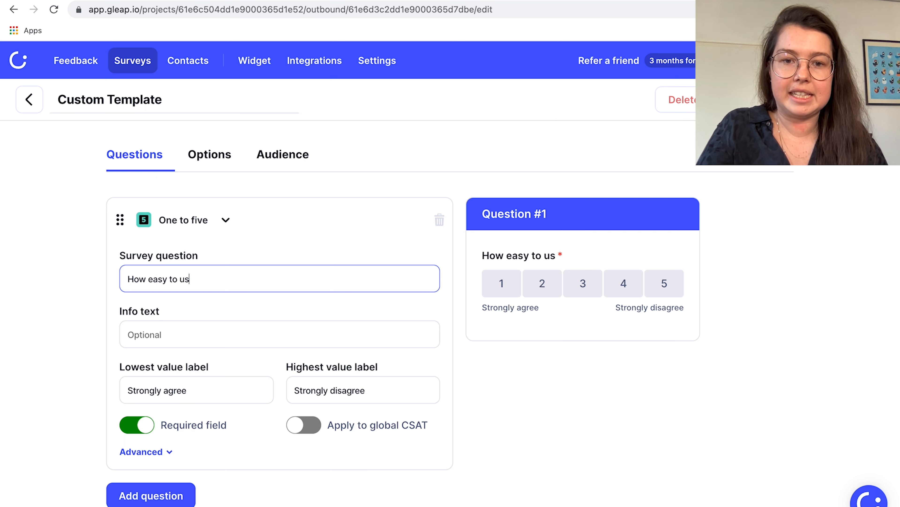
text(e do you find featu)
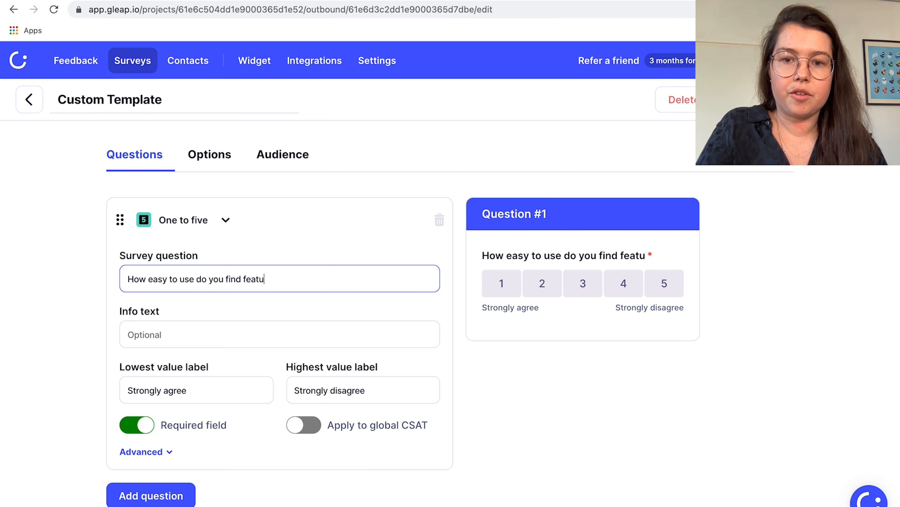
text(re #1?)
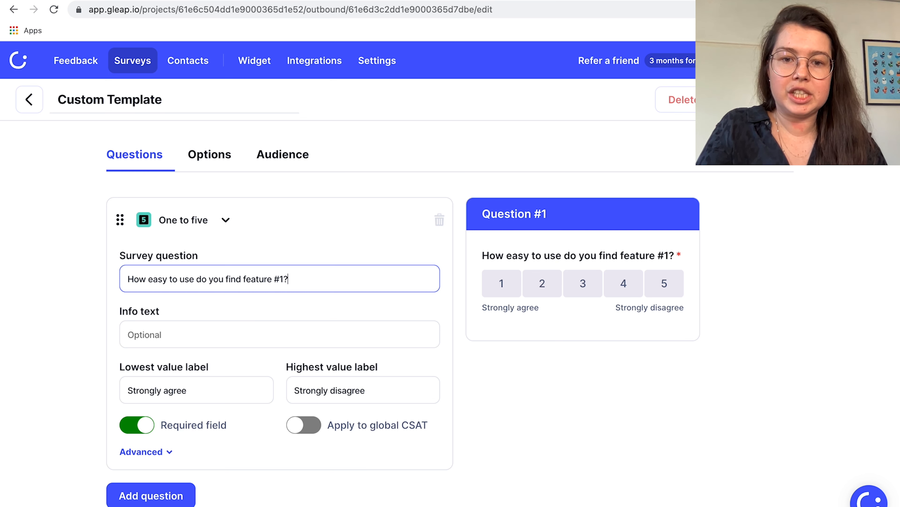
- Set the first question's info text to "Tell us what you think", with "Easy" as lowest and "Not easy" as highest value label
click(185, 341)
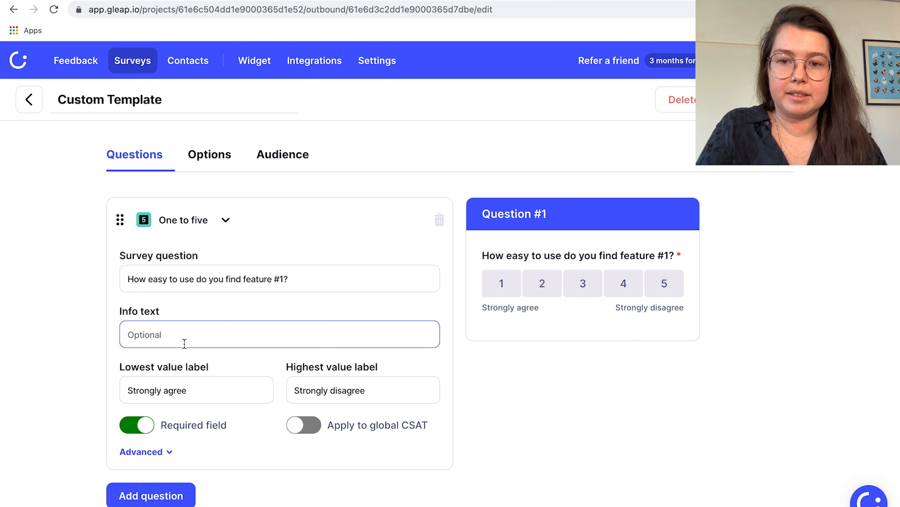
text(Tell us what you think)
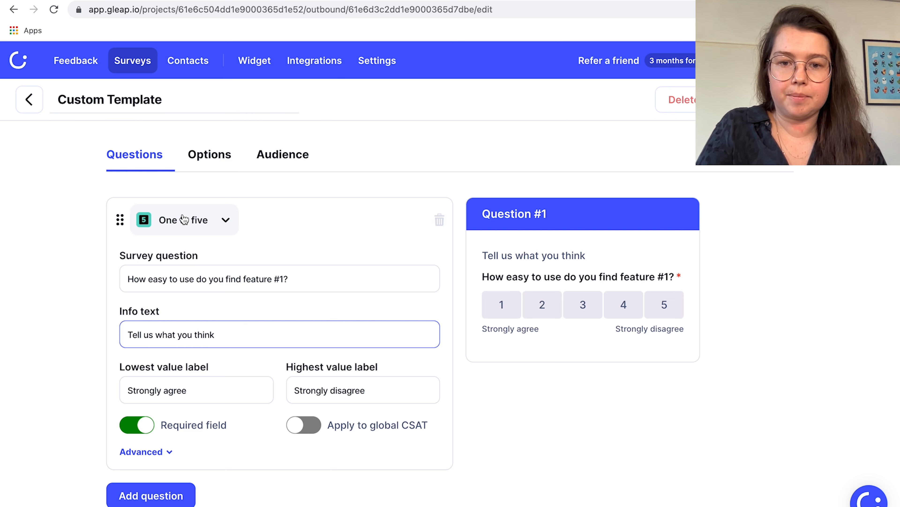
triple_click(194, 390)
text(Easy)
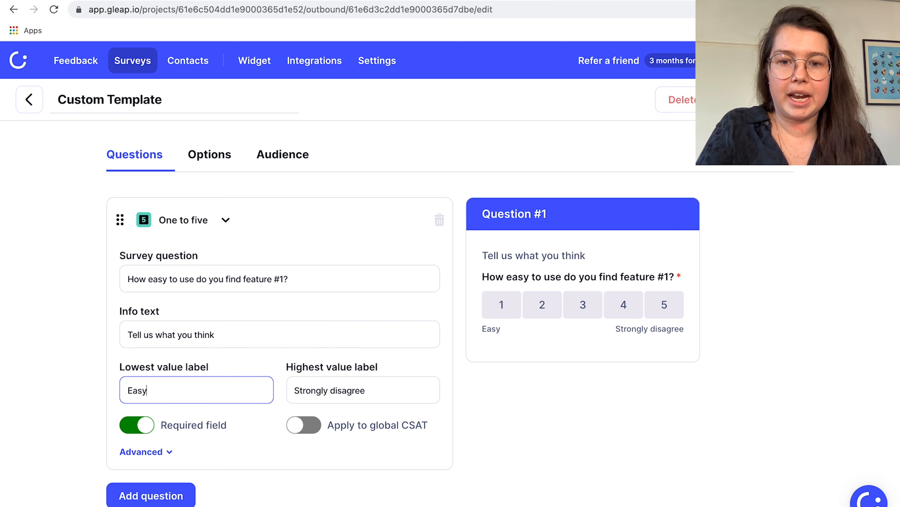
triple_click(346, 390)
text(Not easy)
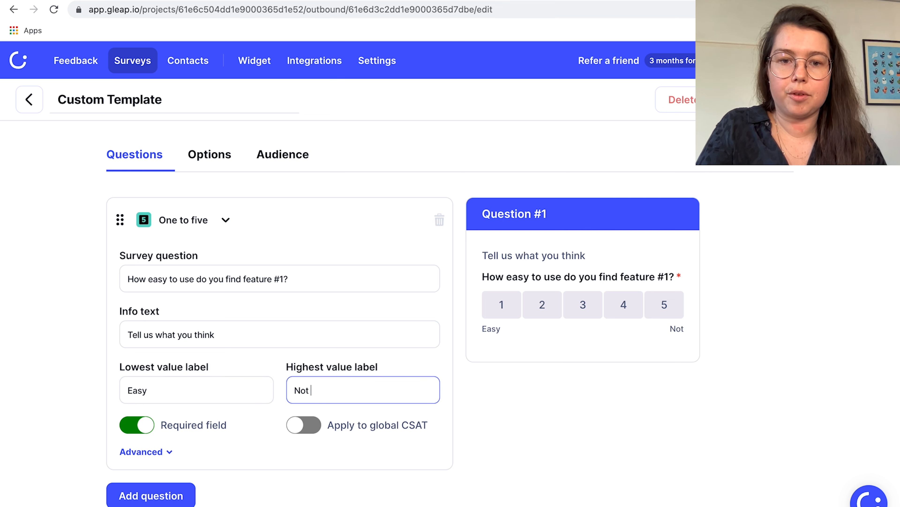
click(149, 432)
click(149, 432)
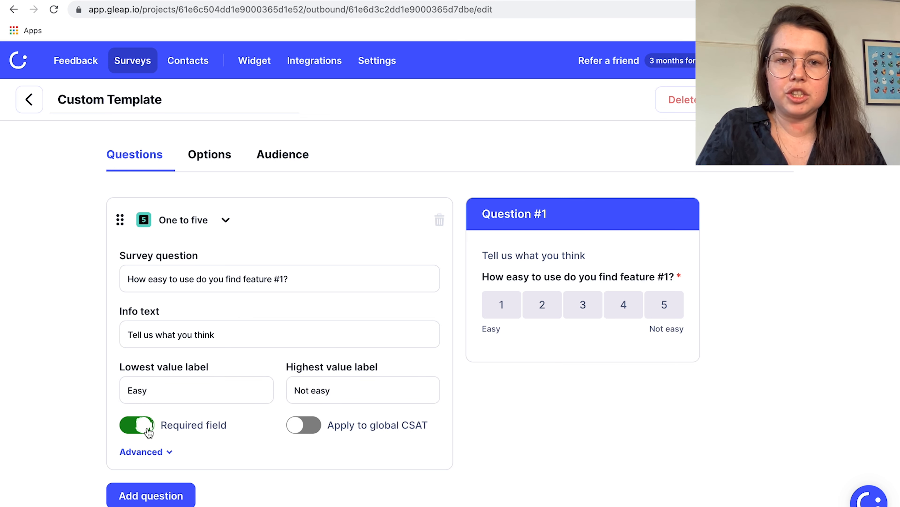
click(308, 431)
click(310, 431)
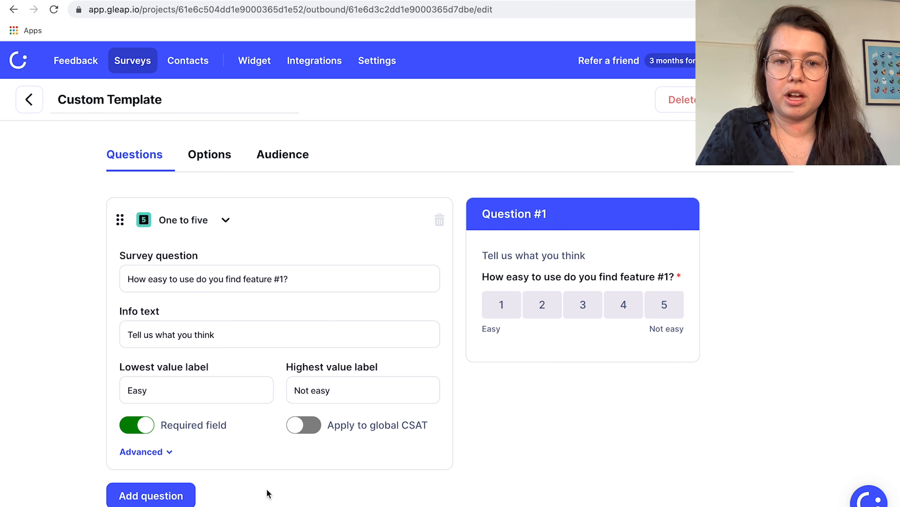
- Add a second question reading "What do you like best?" and make it a Multiple choice question
click(183, 495)
scroll(280, 407, down, 2)
scroll(296, 395, down, 6)
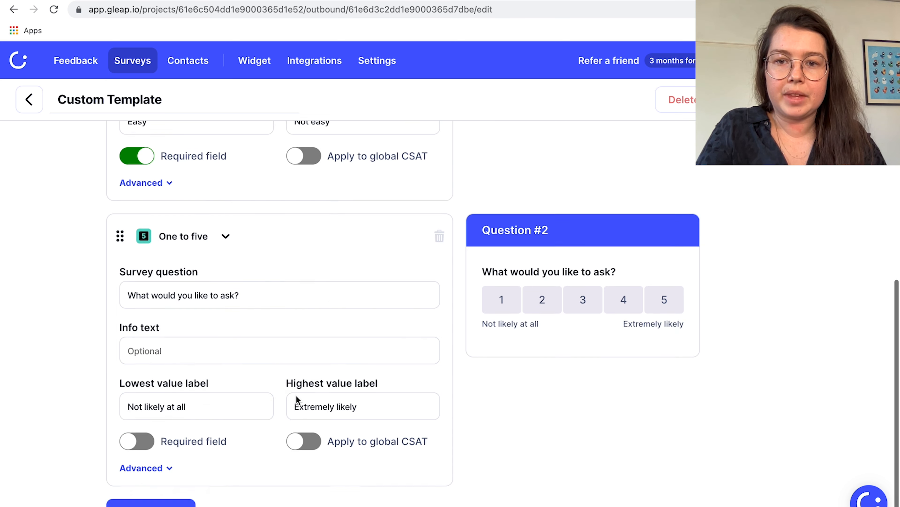
triple_click(270, 275)
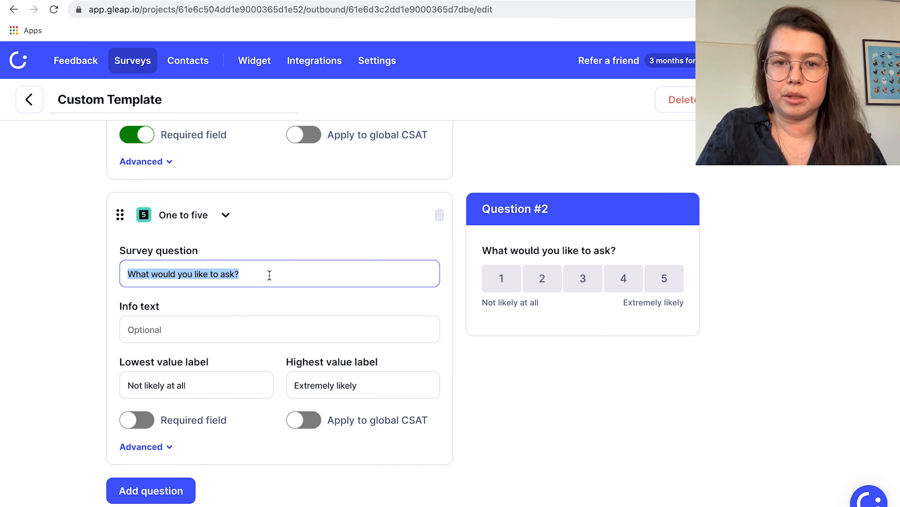
text(What)
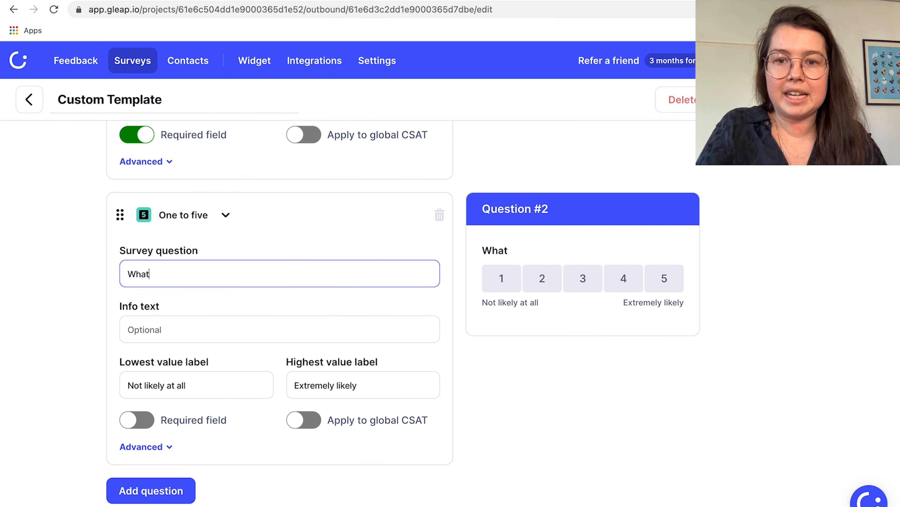
text( do you like best?)
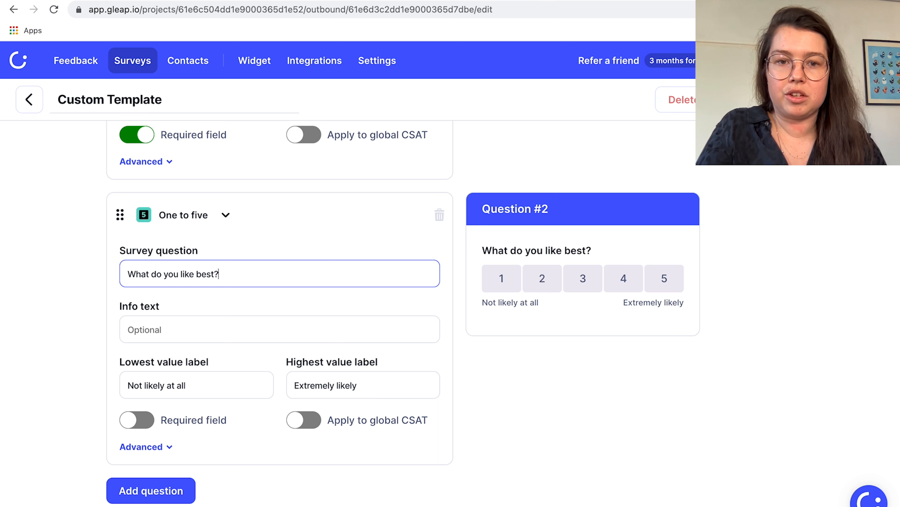
click(225, 214)
click(208, 281)
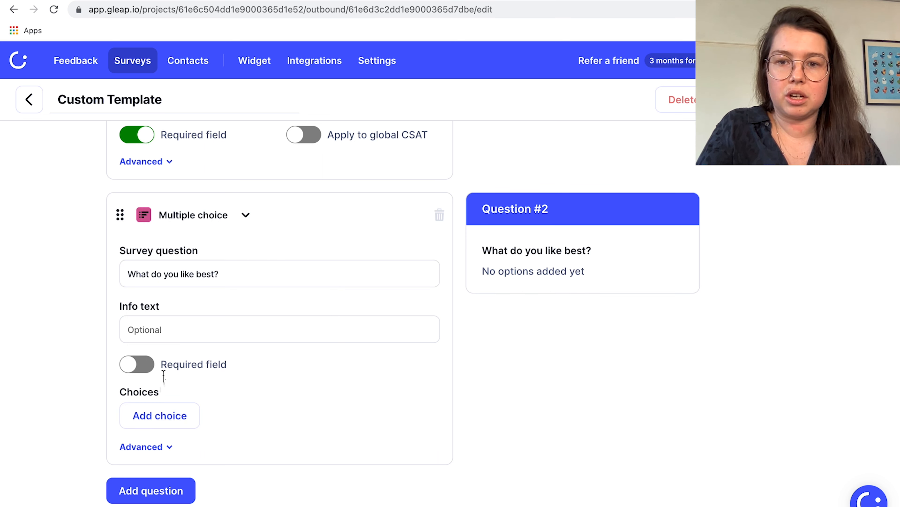
- Add the choices "Usability", "Simplicity" and "Look" to the second question and make it a required field
click(160, 415)
triple_click(165, 416)
text(Usability)
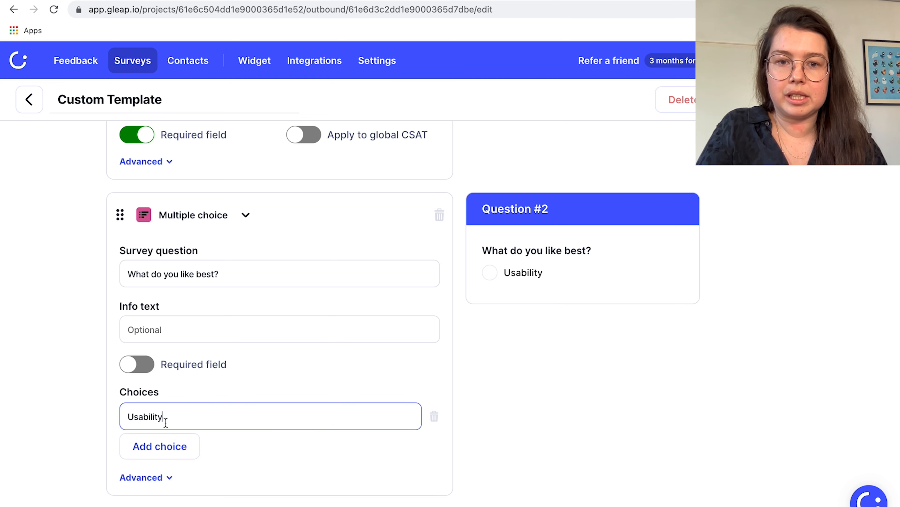
click(157, 448)
triple_click(157, 447)
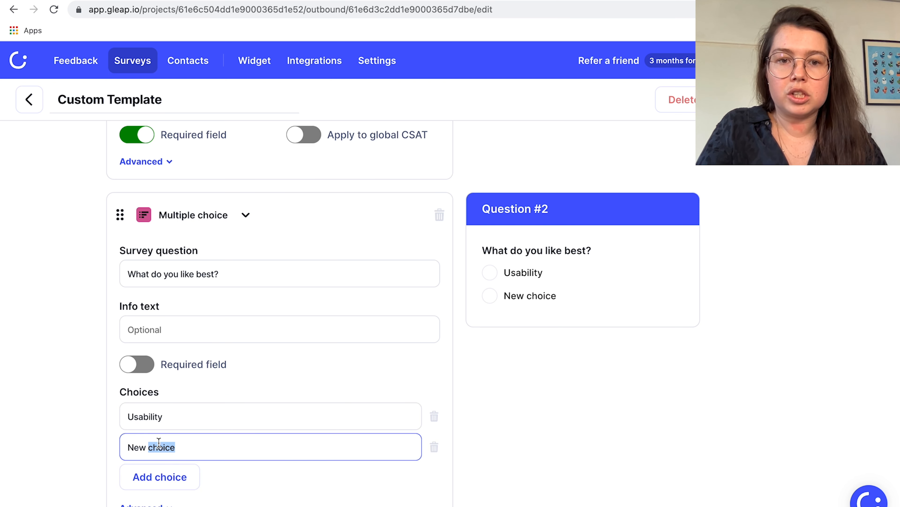
text(Simplicity)
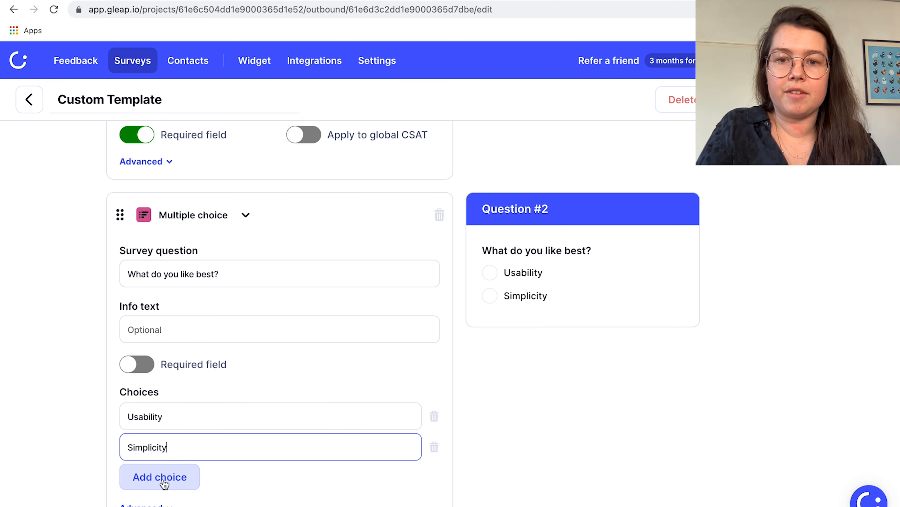
click(160, 476)
triple_click(162, 477)
text(Look)
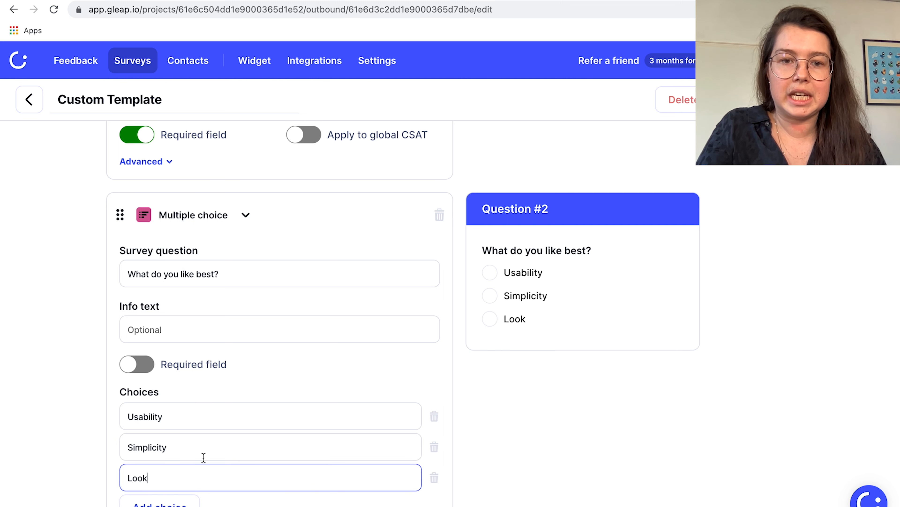
scroll(268, 447, down, 3)
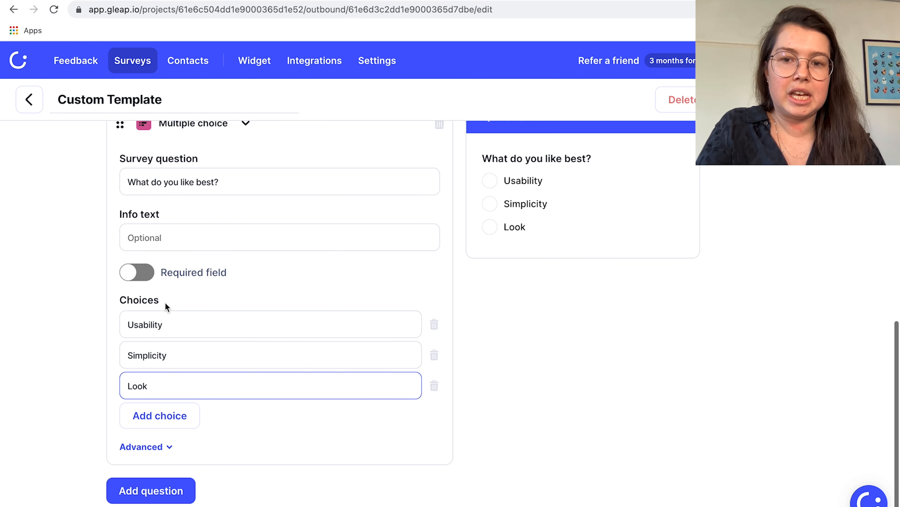
click(143, 275)
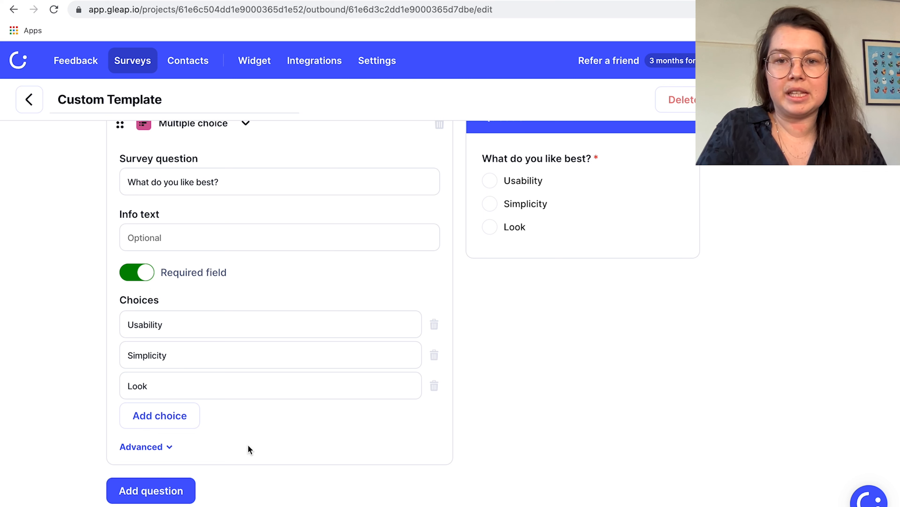
- Add a third question to the survey reading "How could we improve?"
click(180, 489)
click(251, 262)
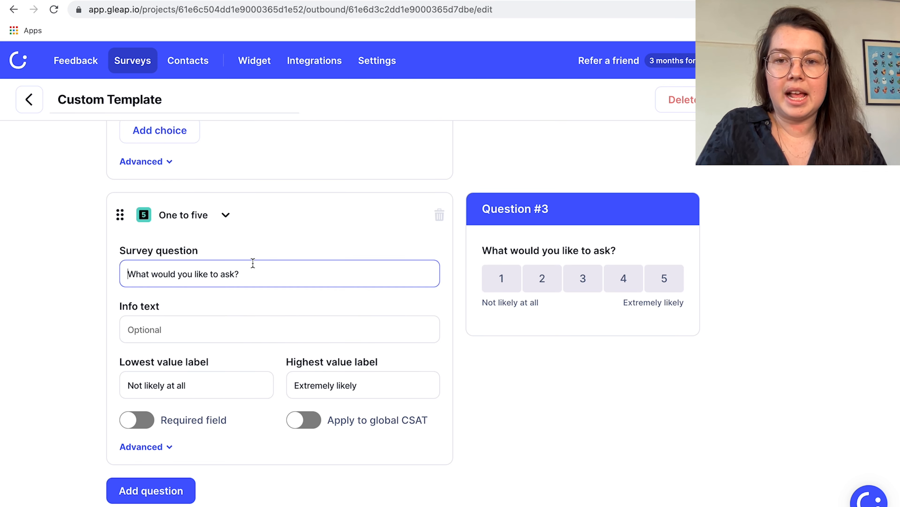
key(ctrl+a)
text(How could we improve`?)
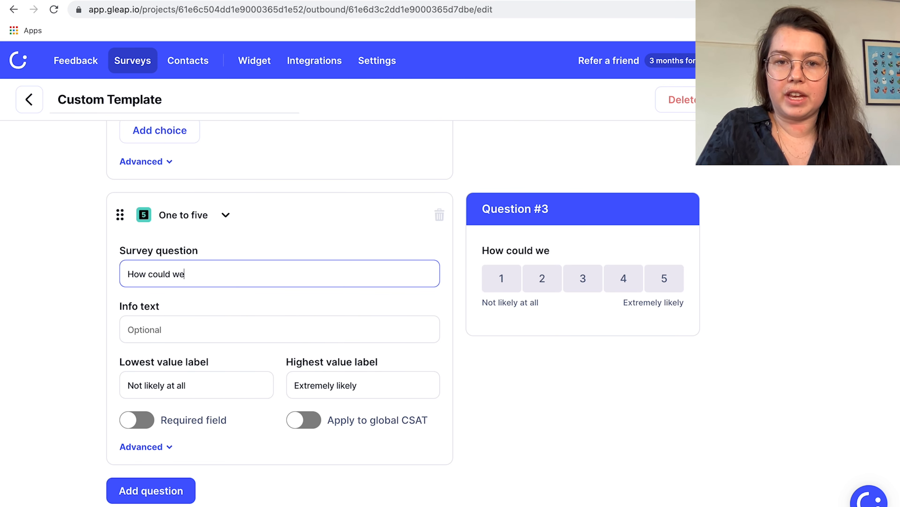
key(BackSpace)
key(BackSpace)
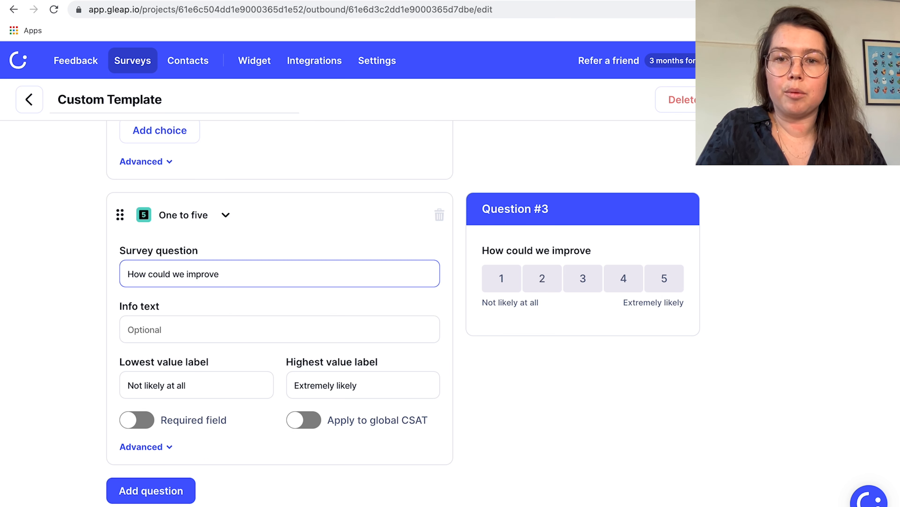
text(?)
- Change the third question's type to Long text and set its placeholder to "Placeholder"
click(212, 217)
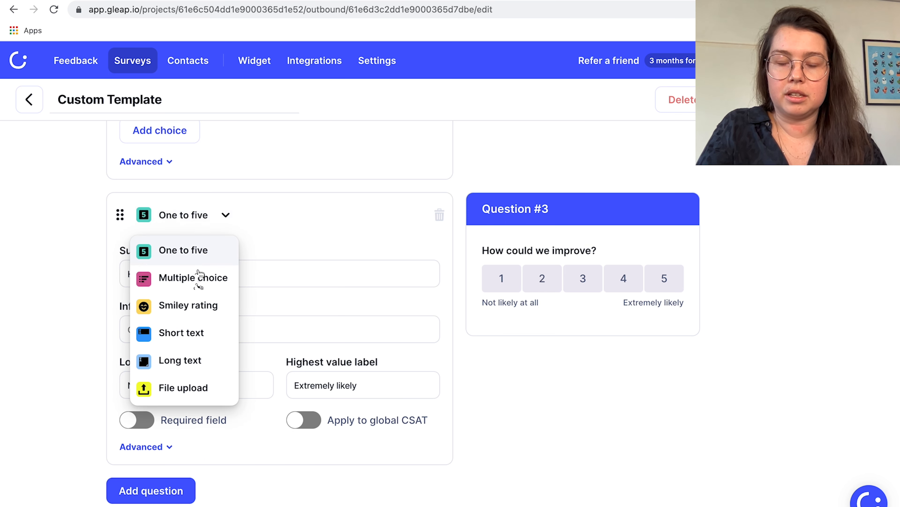
click(193, 354)
click(227, 321)
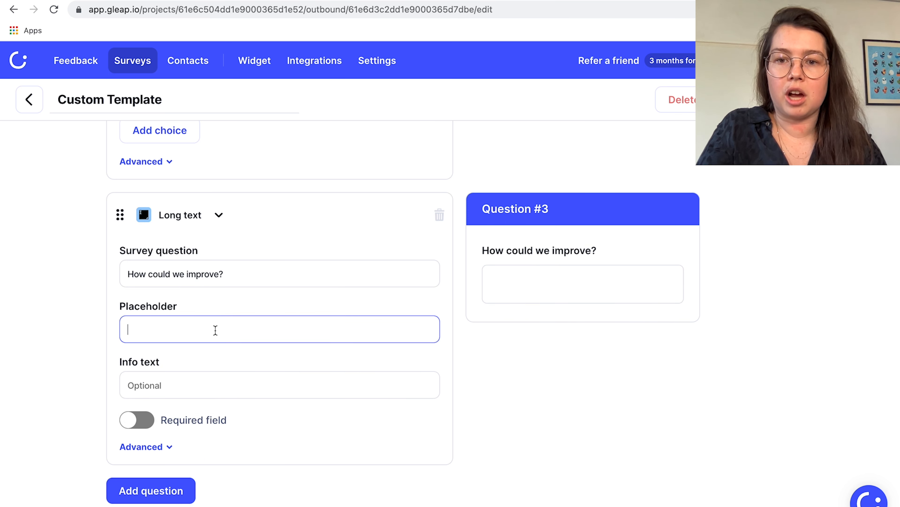
text(Placeholder)
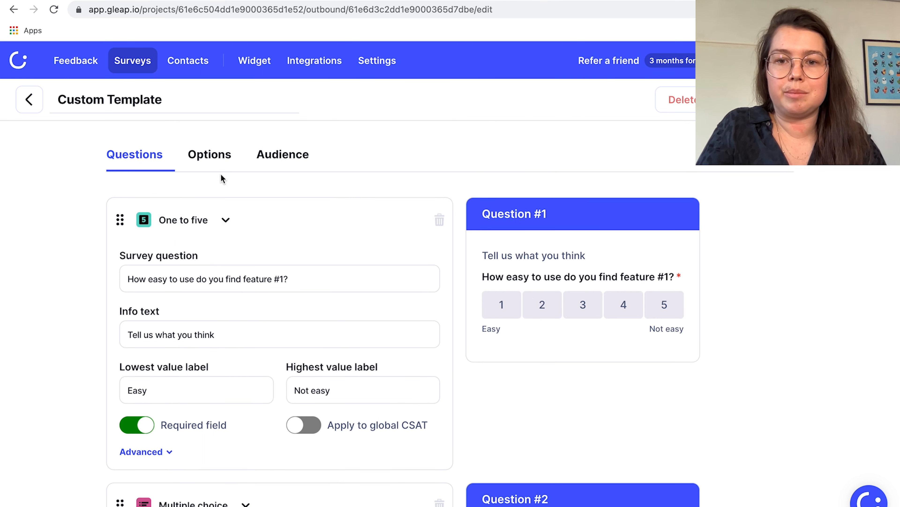
- In the survey options, enable the single page form so all questions show in one page
click(215, 161)
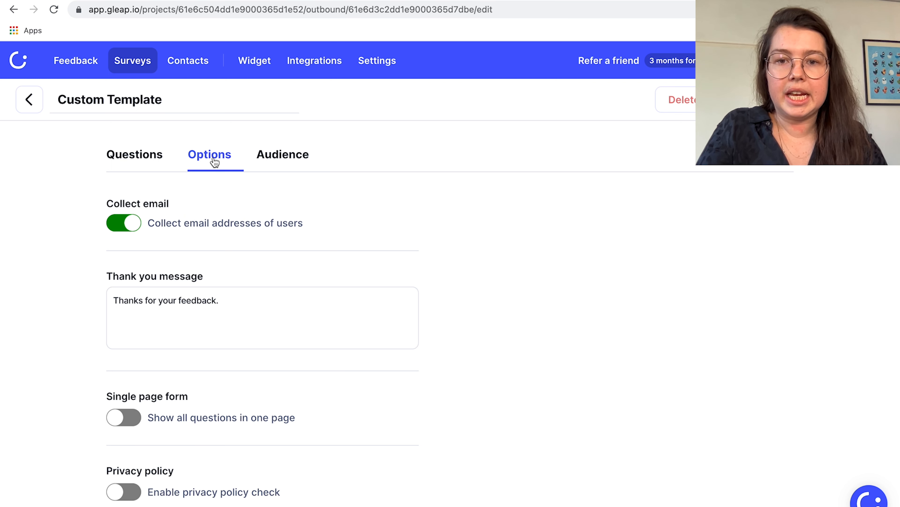
click(131, 224)
click(131, 223)
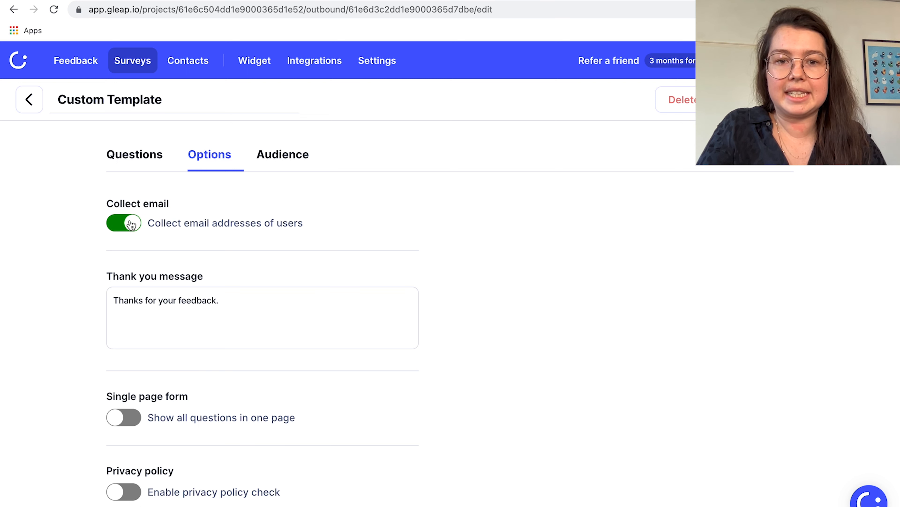
click(227, 299)
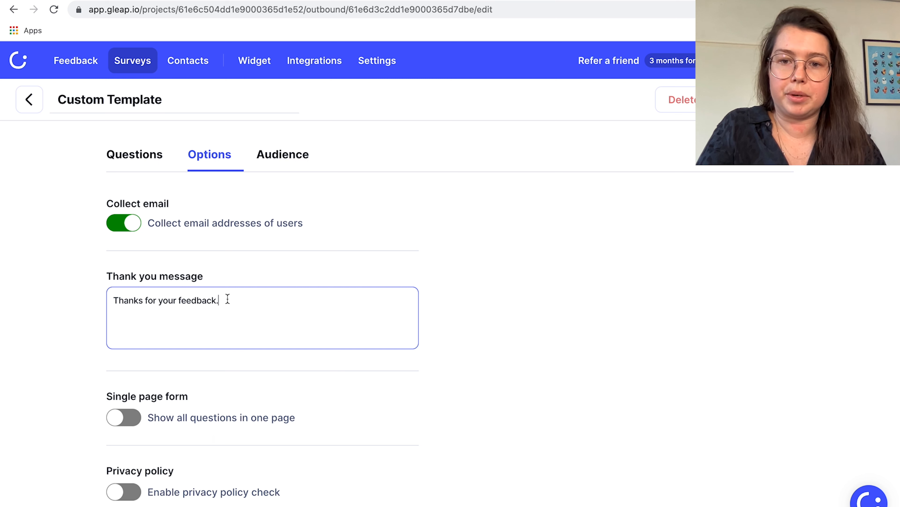
scroll(227, 299, down, 1)
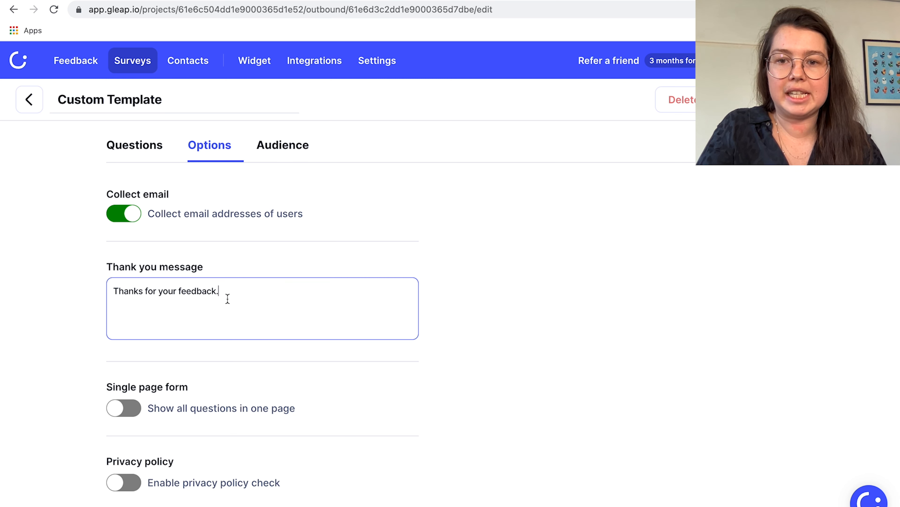
click(135, 412)
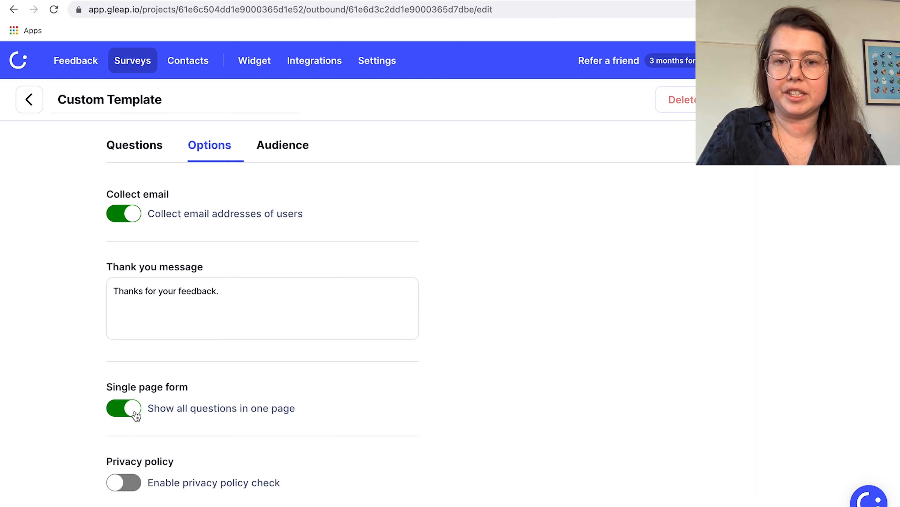
click(136, 413)
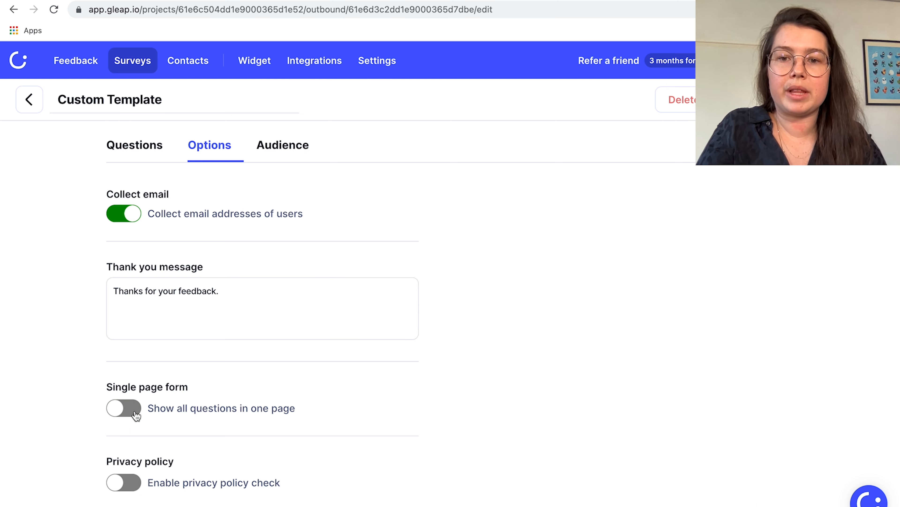
click(133, 489)
scroll(171, 454, down, 2)
click(172, 479)
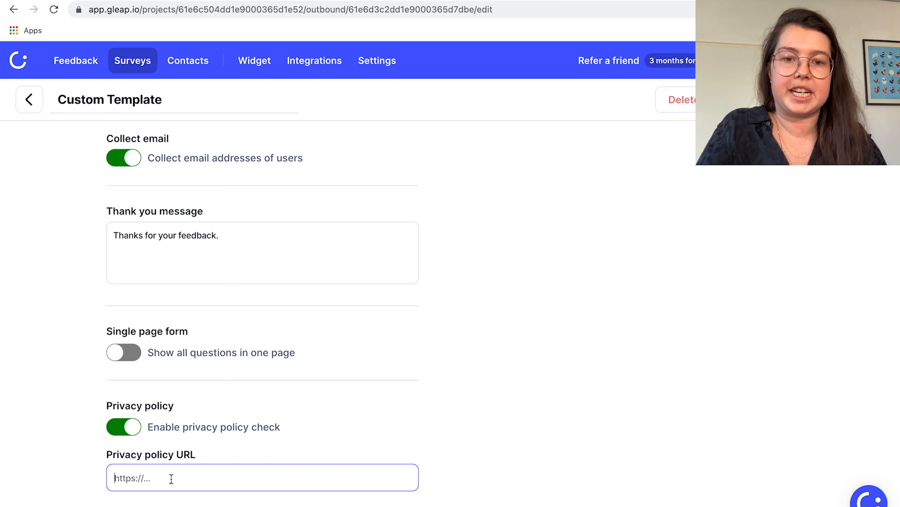
text(https://gleap.io/privacy-policy/)
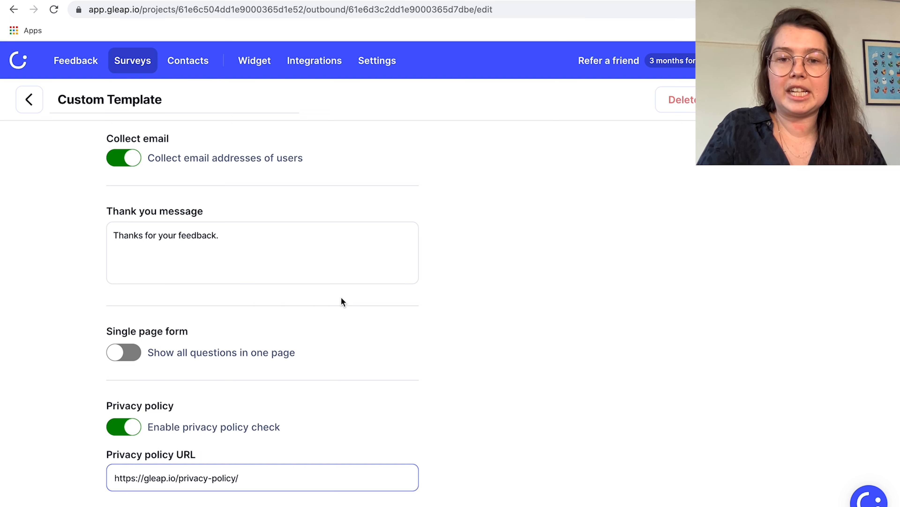
- Set the survey's audience to Dynamic and choose pageView as the event for when to send it
scroll(342, 302, up, 2)
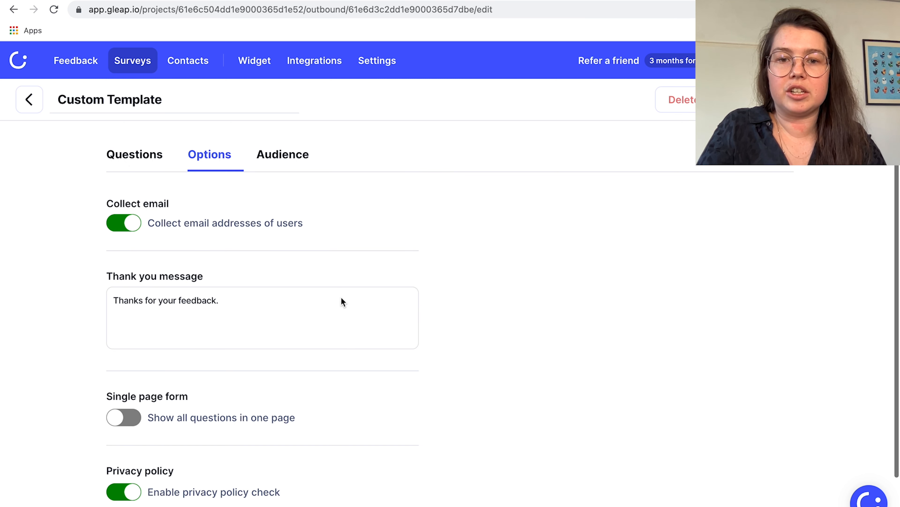
click(296, 161)
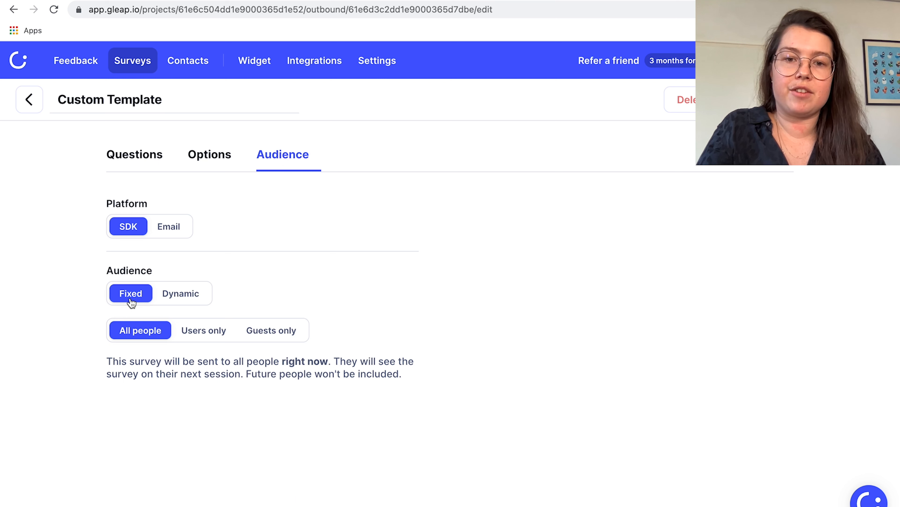
click(180, 297)
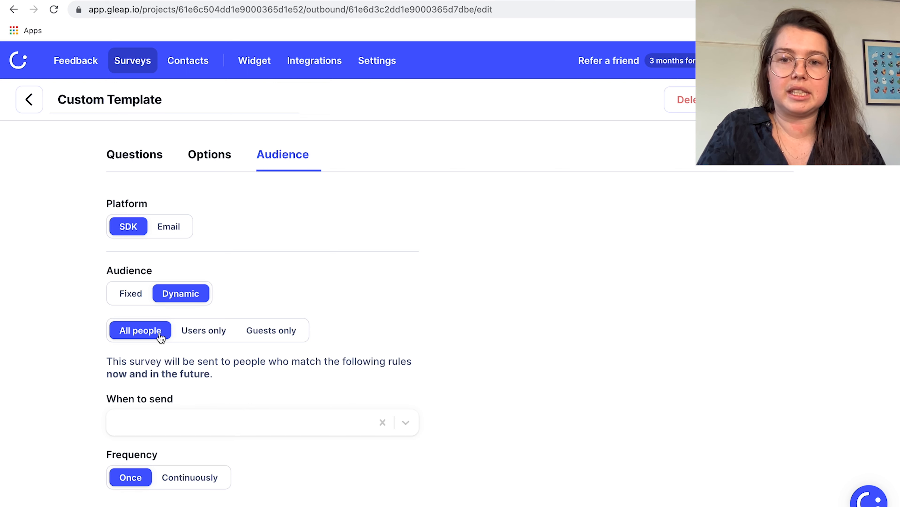
click(193, 420)
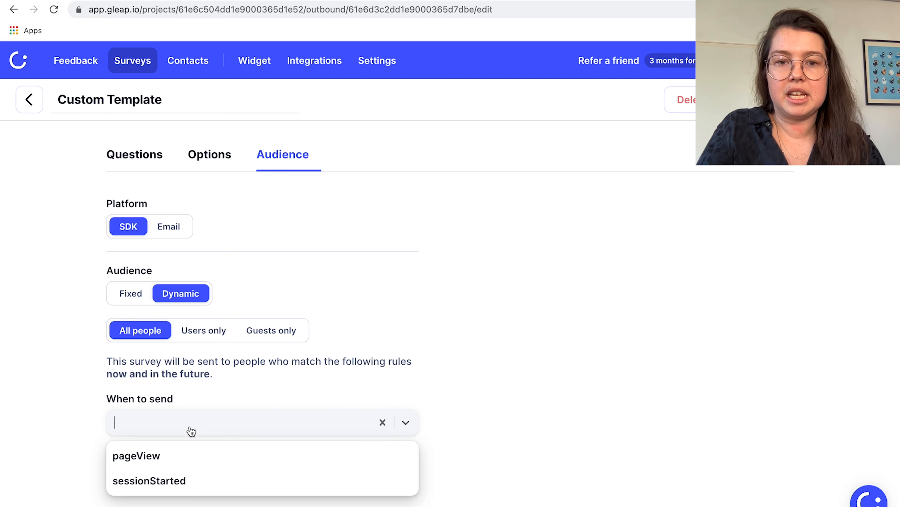
click(188, 457)
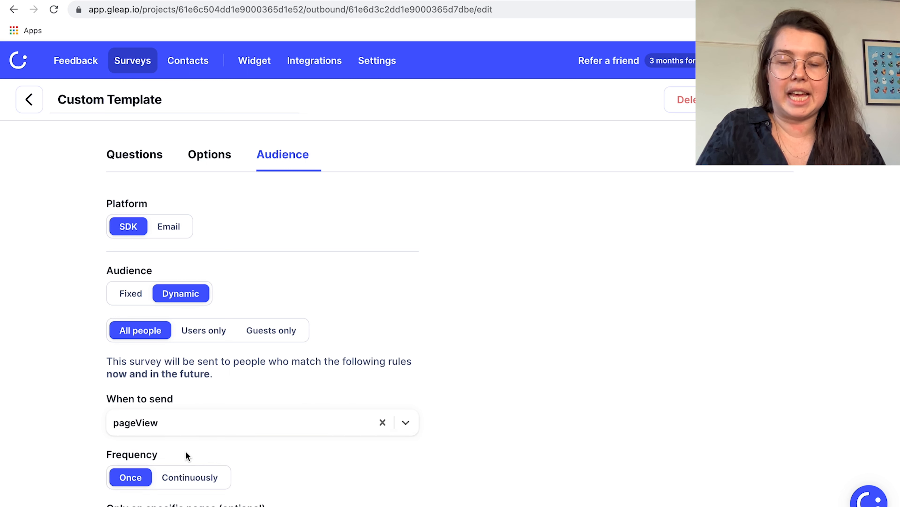
scroll(237, 389, down, 2)
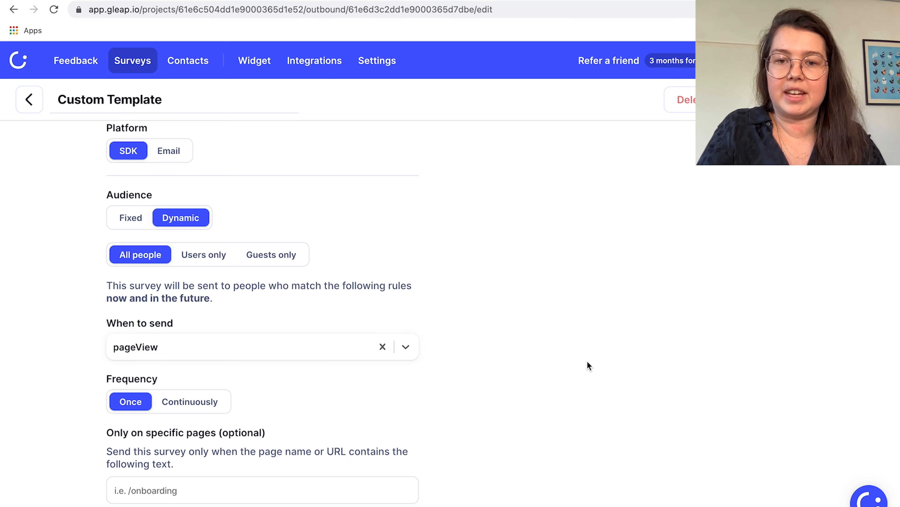
click(851, 99)
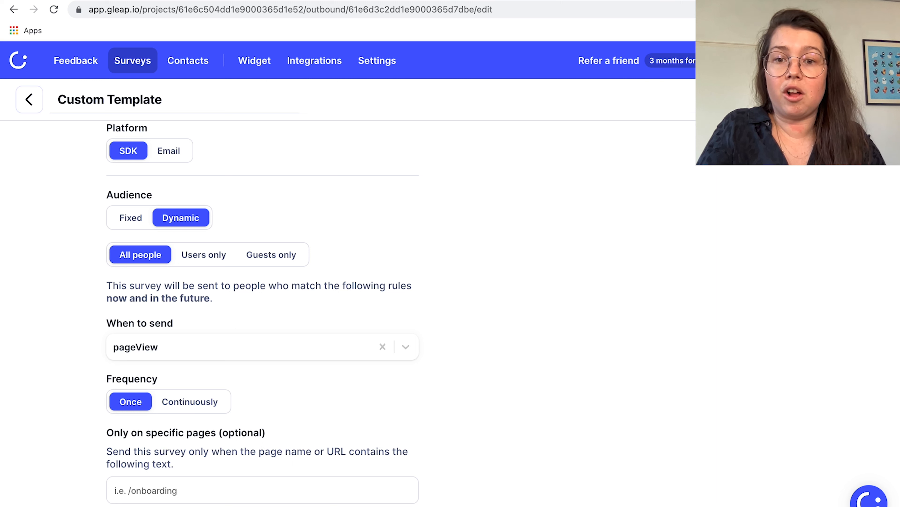